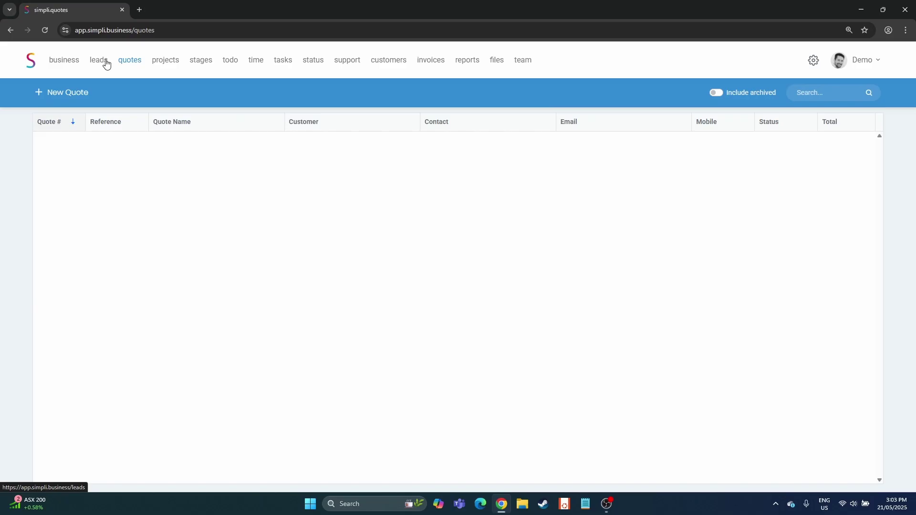
Go from the leads board to the still-empty quotes list
{"action": "left_click", "coordinate": [105, 62]}
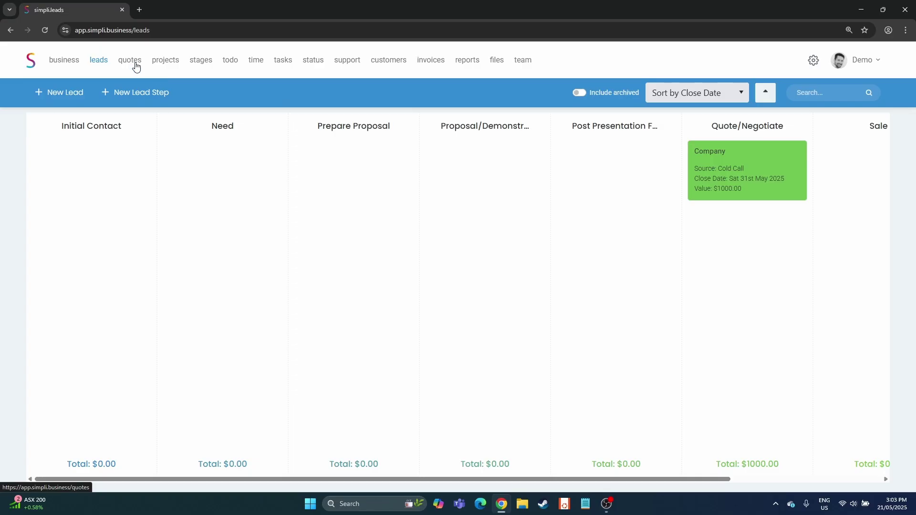
{"action": "left_click", "coordinate": [136, 64]}
Return to the leads board, open the Company lead closing 31/05/2025, and show its actions
{"action": "left_click", "coordinate": [76, 93]}
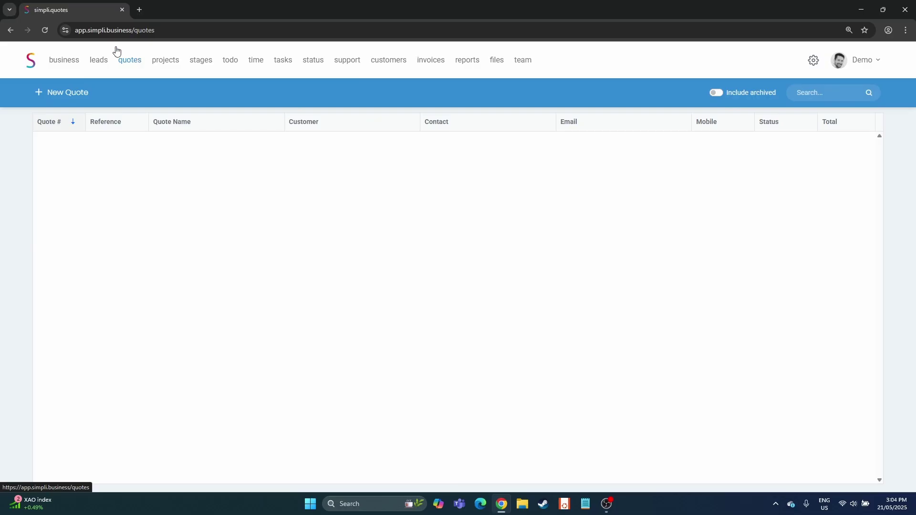
{"action": "left_click", "coordinate": [96, 63]}
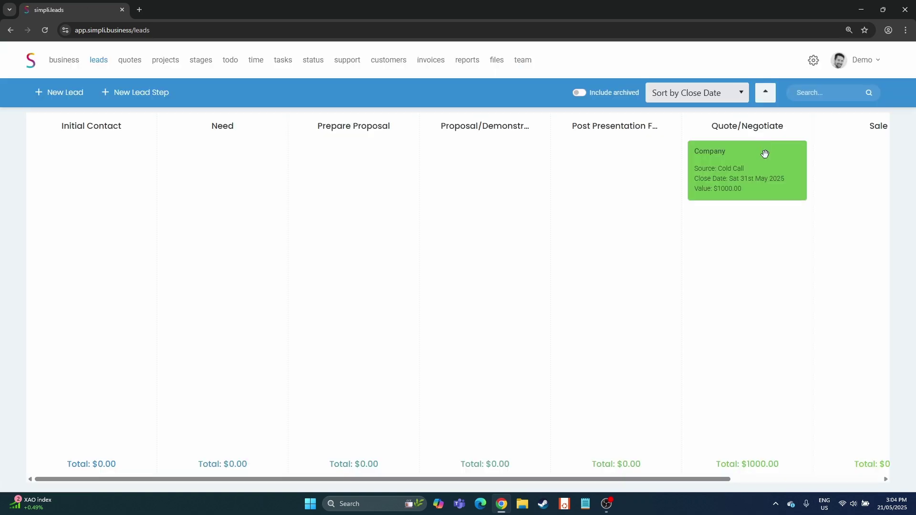
{"action": "left_click", "coordinate": [764, 154]}
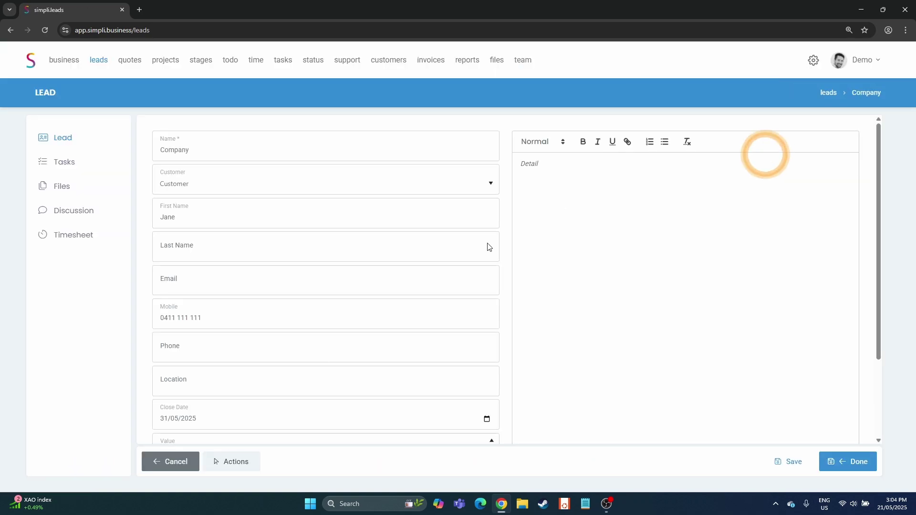
{"action": "left_click", "coordinate": [246, 464]}
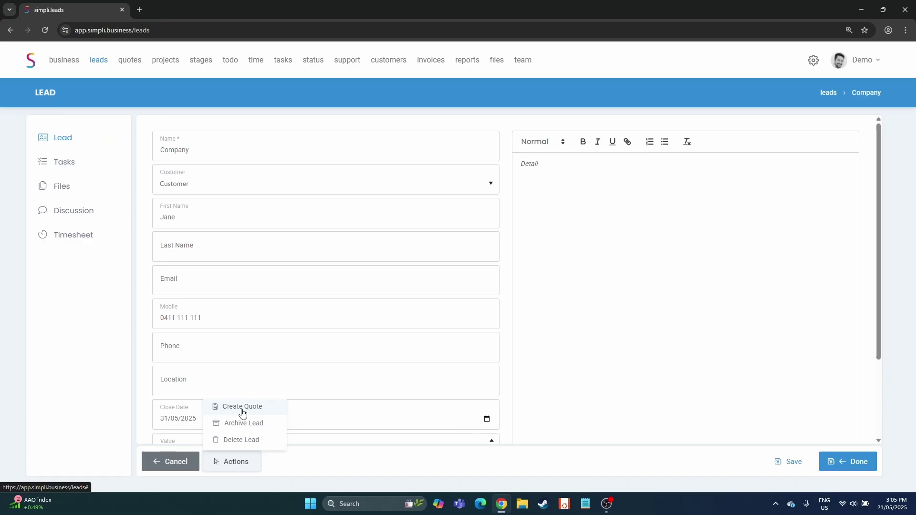
{"action": "left_click", "coordinate": [242, 408]}
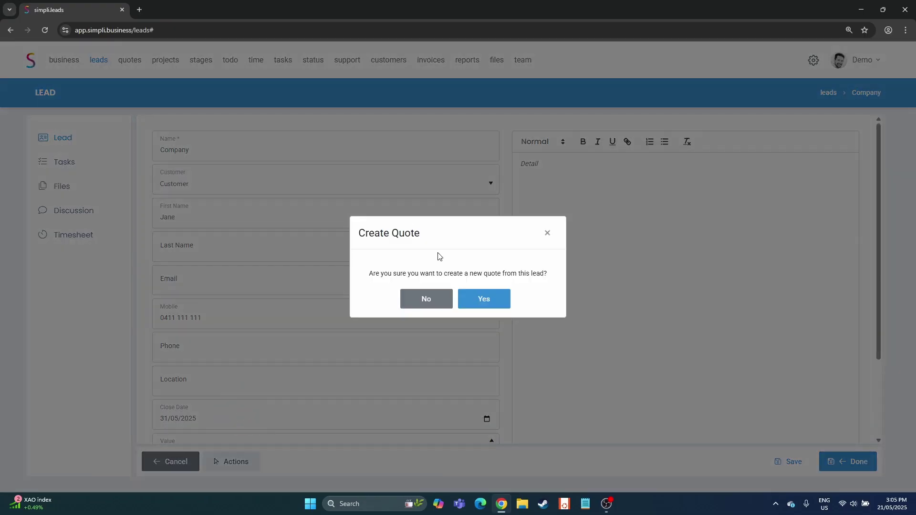
{"action": "left_click", "coordinate": [505, 298]}
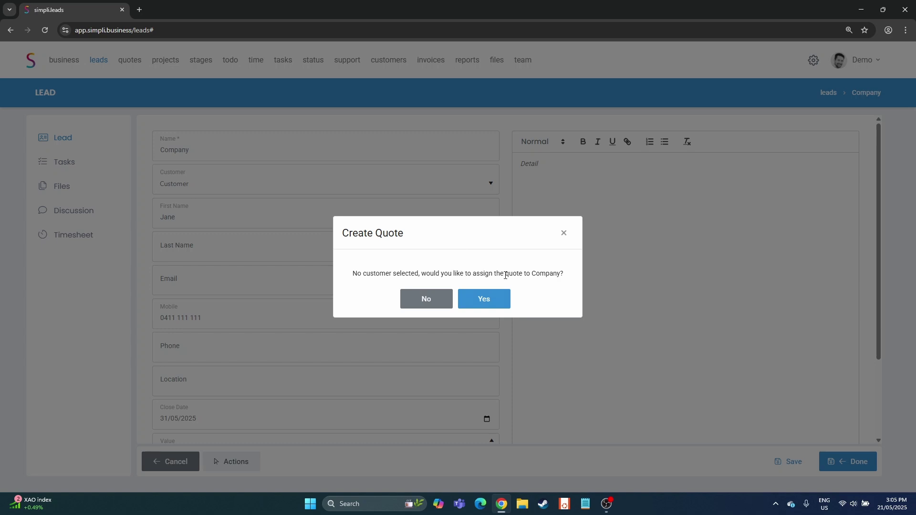
{"action": "left_click_drag", "start_coordinate": [532, 274], "coordinate": [560, 274]}
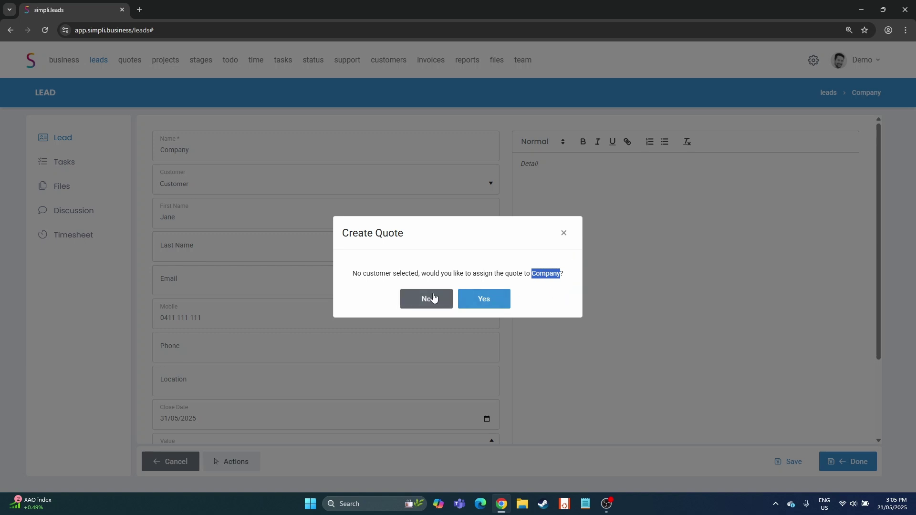
{"action": "left_click", "coordinate": [433, 298]}
{"action": "left_click_drag", "start_coordinate": [191, 150], "coordinate": [123, 138]}
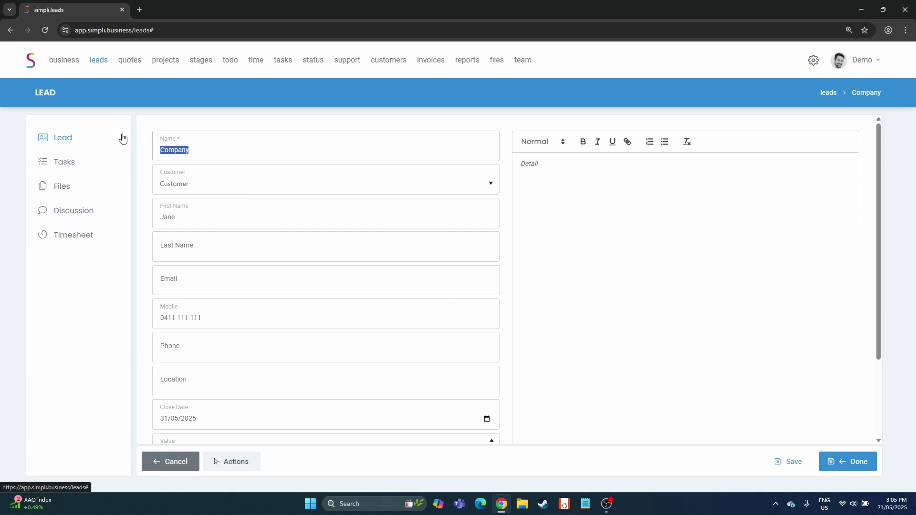
Rename the lead to ABC Mowers, save it, and create draft Quote #001 from it
{"action": "type", "text": "ABC Mowers"}
{"action": "left_click", "coordinate": [783, 461]}
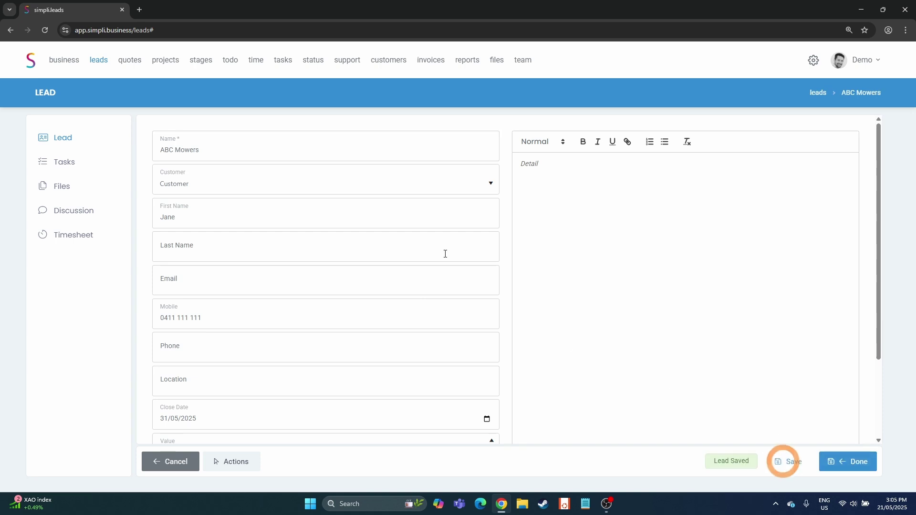
{"action": "left_click", "coordinate": [230, 464]}
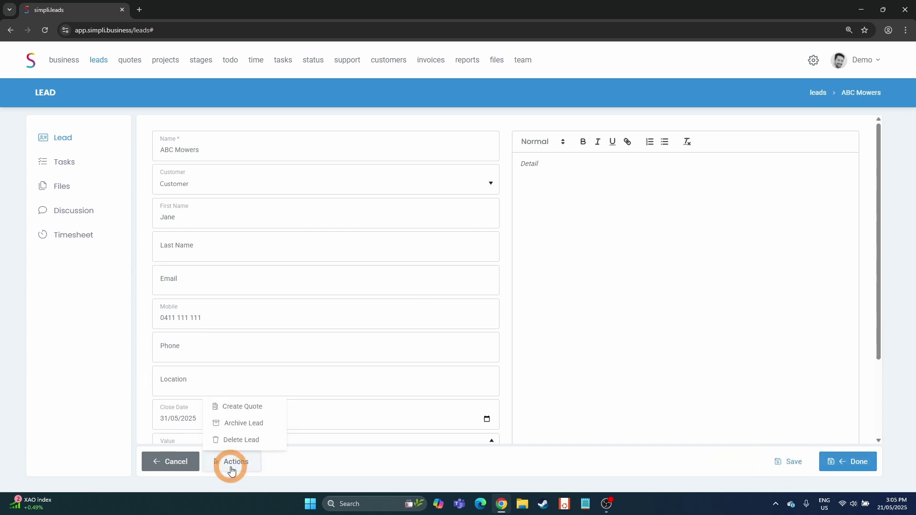
{"action": "left_click", "coordinate": [251, 409]}
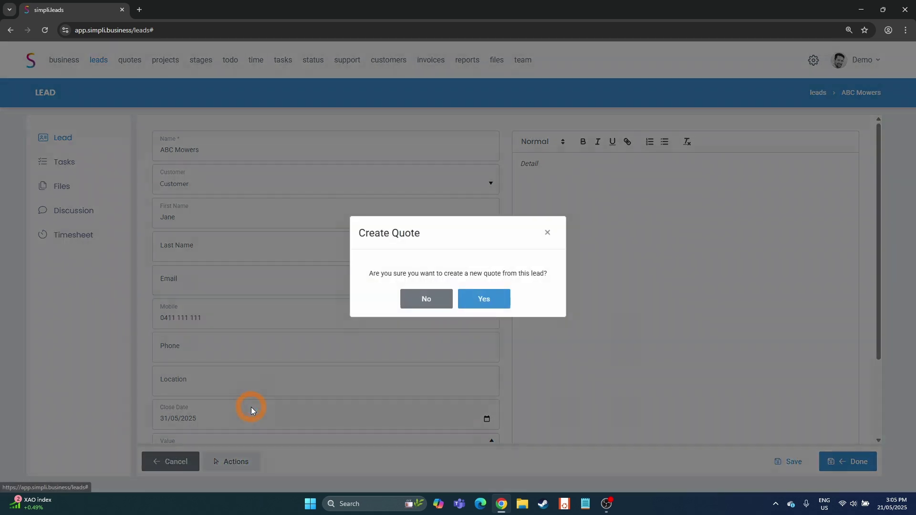
{"action": "left_click", "coordinate": [493, 295]}
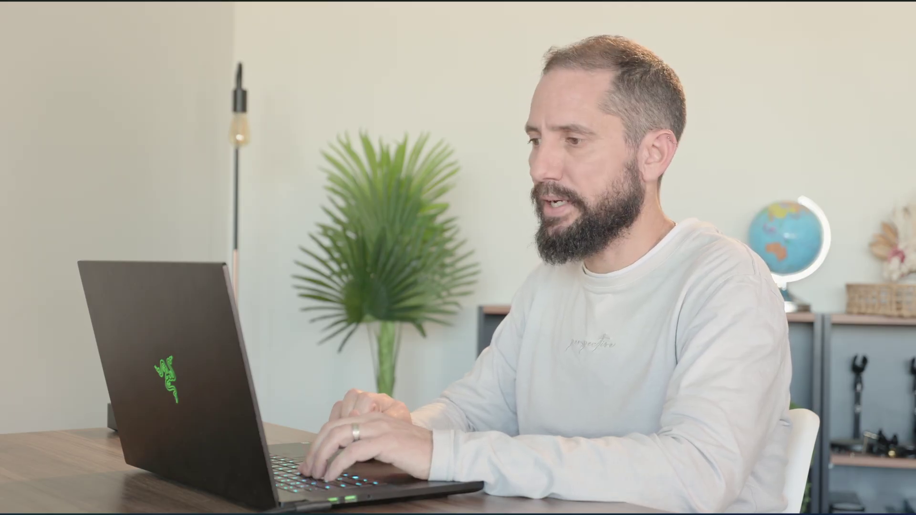
Name the quote Logo Design, fill in the contact's e-mail and last name, and set reference Logo
{"action": "double_click", "coordinate": [341, 178]}
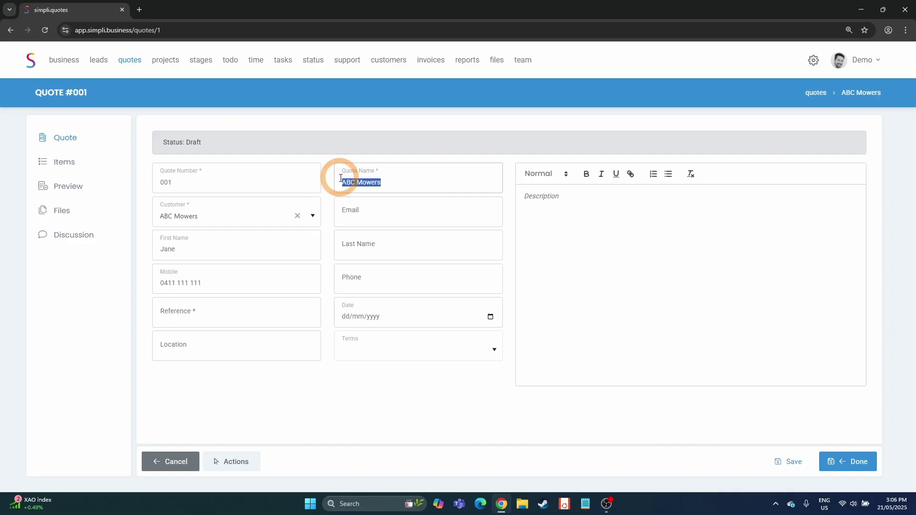
{"action": "key", "text": "BackSpace"}
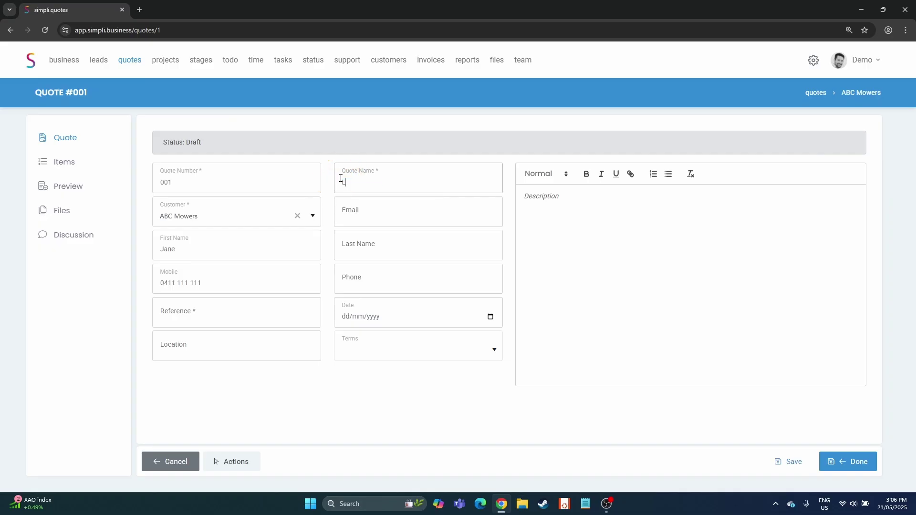
{"action": "type", "text": "Logo Design"}
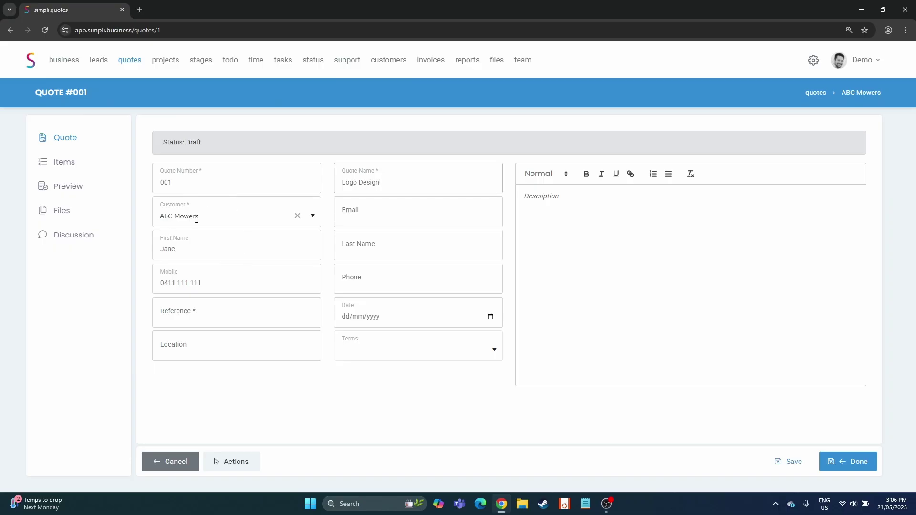
{"action": "key", "text": "Tab"}
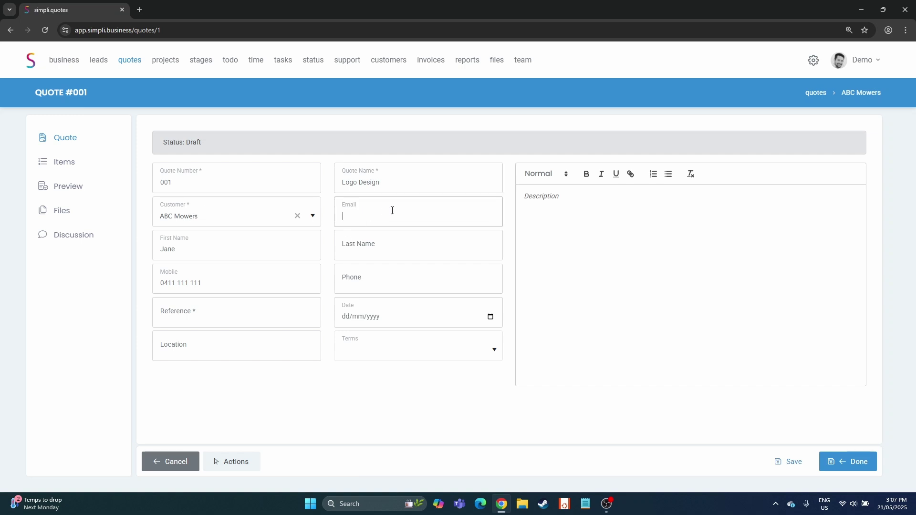
{"action": "type", "text": "info@ab"}
{"action": "key", "text": "BackSpace"}
{"action": "key", "text": "BackSpace"}
{"action": "key", "text": "BackSpace"}
{"action": "left_click", "coordinate": [364, 253]}
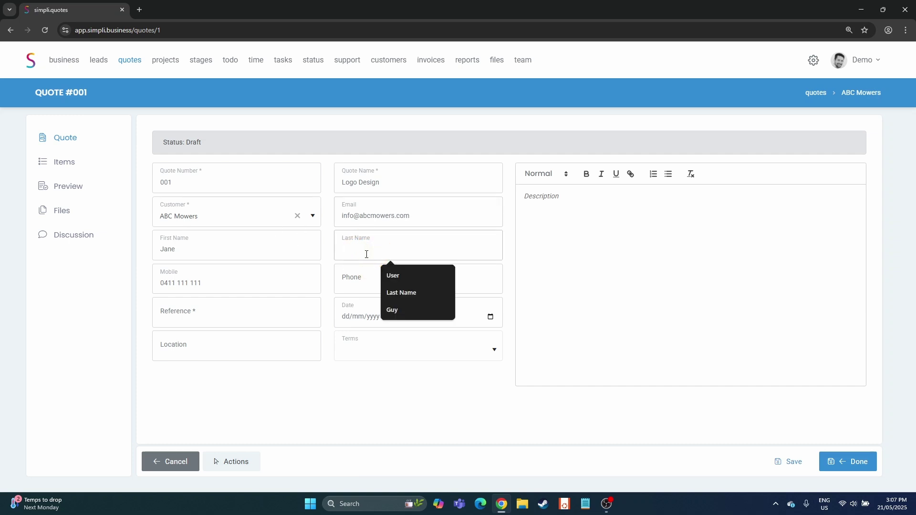
{"action": "type", "text": "Smith"}
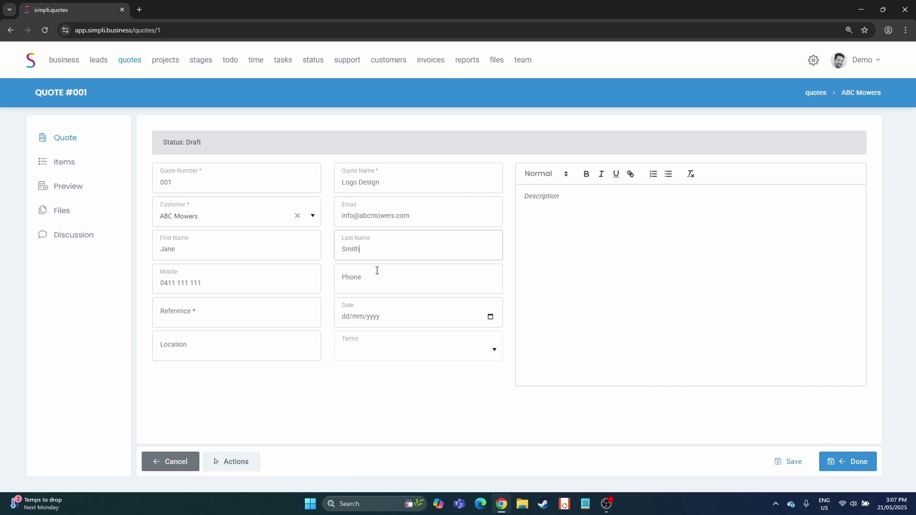
{"action": "left_click", "coordinate": [221, 320]}
{"action": "type", "text": "Logo"}
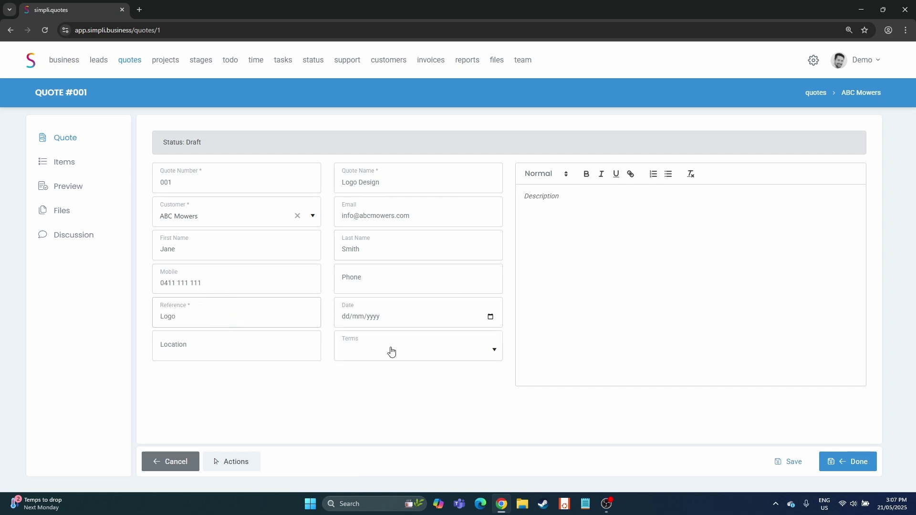
Set the quote date to today (21/05/2025), choose Valid 30 Days terms, and save
{"action": "left_click", "coordinate": [489, 318]}
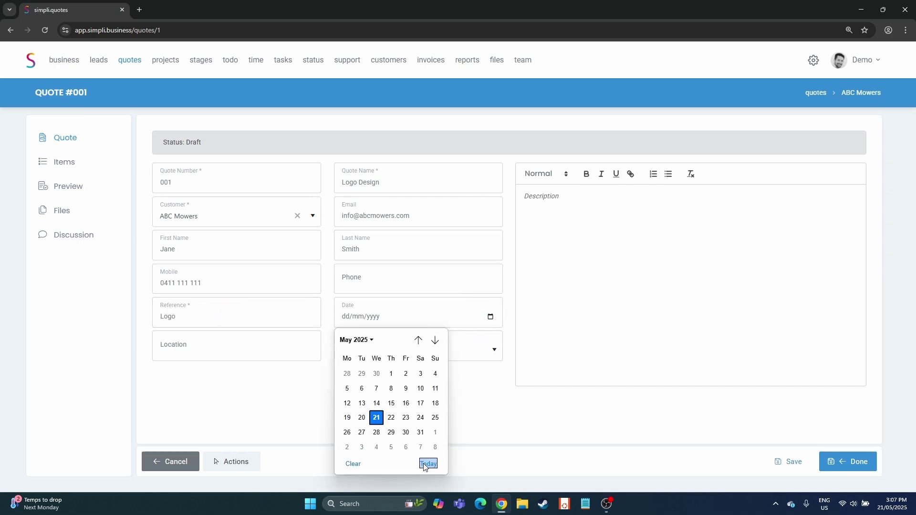
{"action": "left_click", "coordinate": [427, 463]}
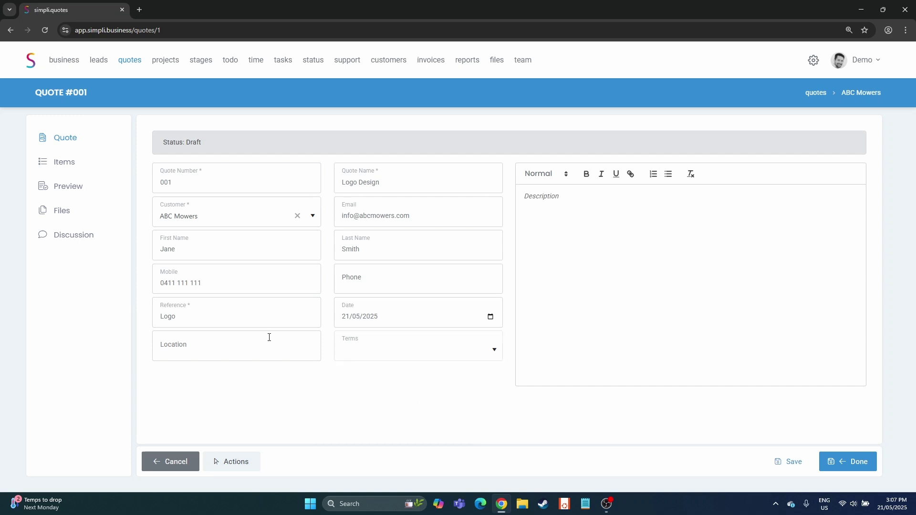
{"action": "left_click", "coordinate": [496, 352]}
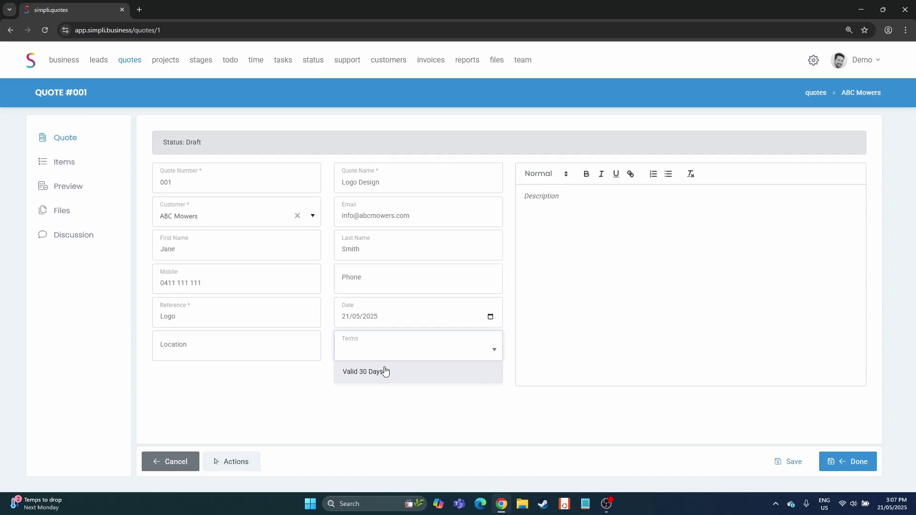
{"action": "left_click", "coordinate": [385, 371]}
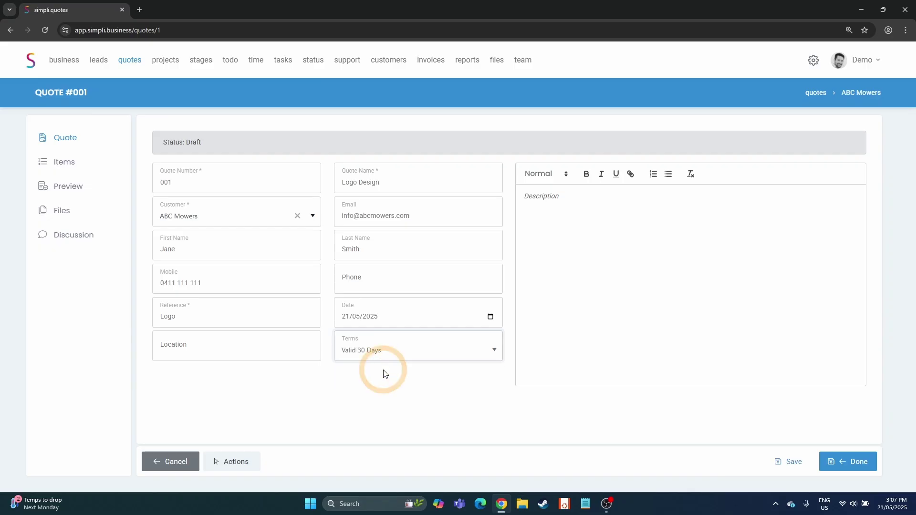
{"action": "left_click", "coordinate": [785, 463]}
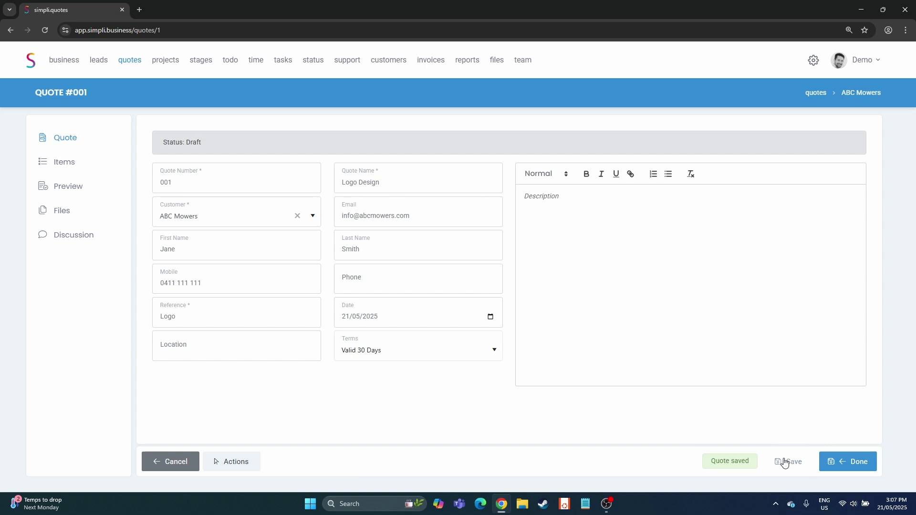
{"action": "left_click", "coordinate": [651, 241]}
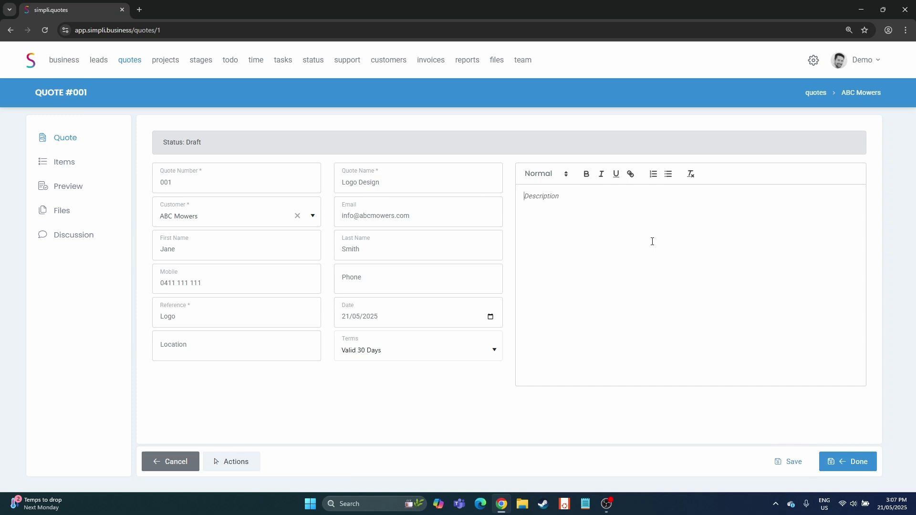
Enter the description 'Design a logo for your business' and reopen quote 001 from the list
{"action": "type", "text": "Design a logo for your business"}
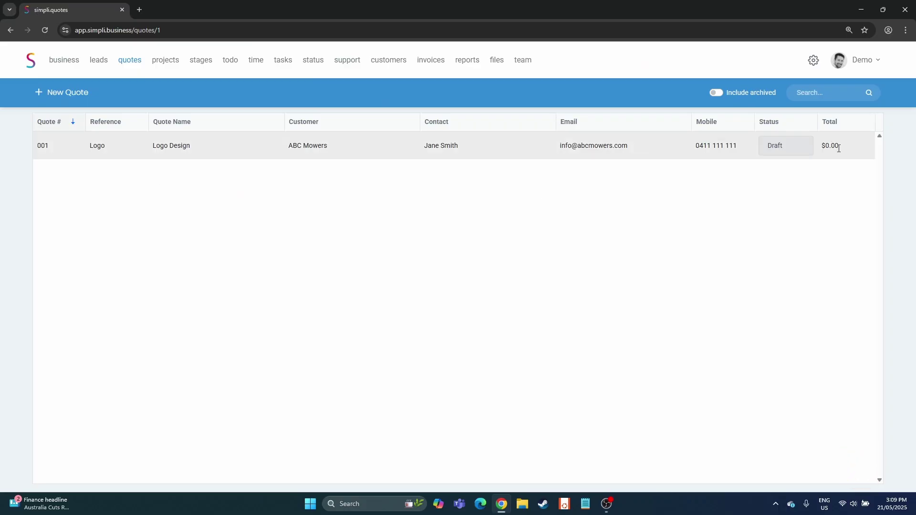
{"action": "left_click", "coordinate": [458, 156]}
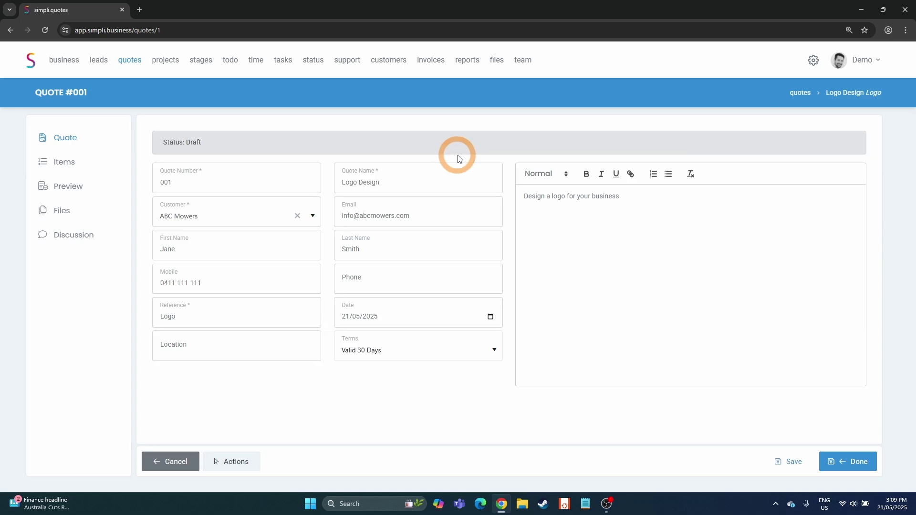
{"action": "left_click", "coordinate": [65, 163]}
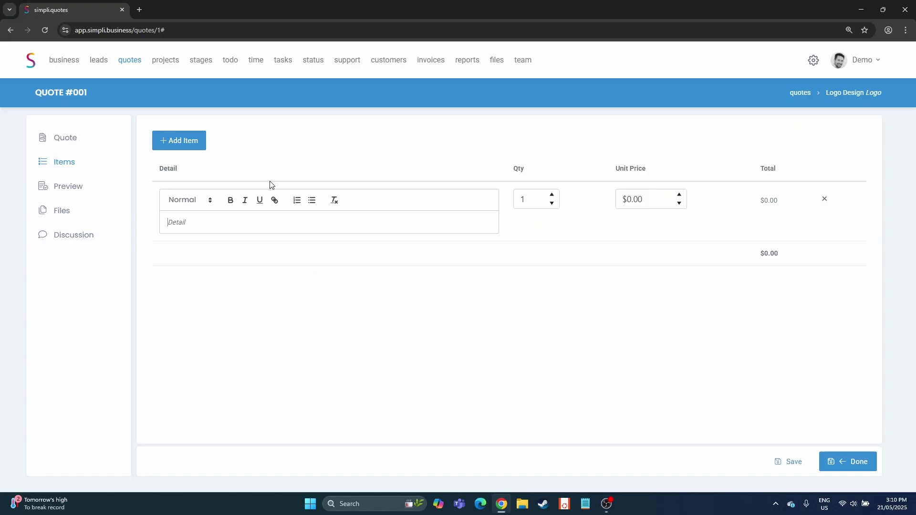
Price Initial consultation at $200 and add First Draft of Logo at $300
{"action": "type", "text": "Initial consultation"}
{"action": "left_click", "coordinate": [650, 200]}
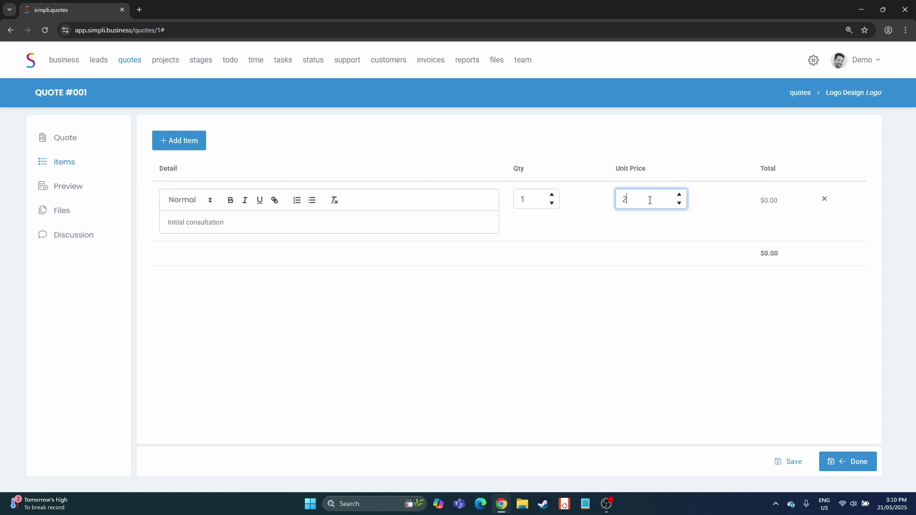
{"action": "type", "text": "200"}
{"action": "left_click", "coordinate": [168, 141]}
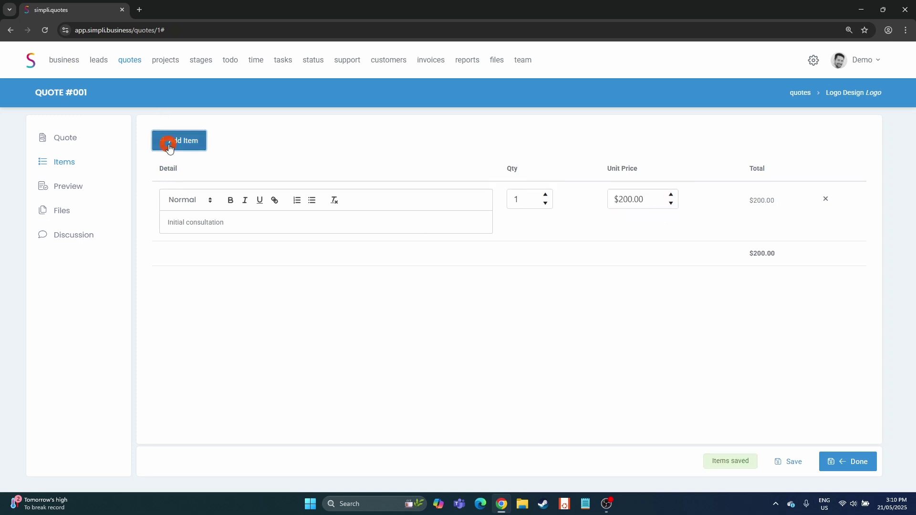
{"action": "left_click", "coordinate": [245, 282]}
{"action": "type", "text": "First"}
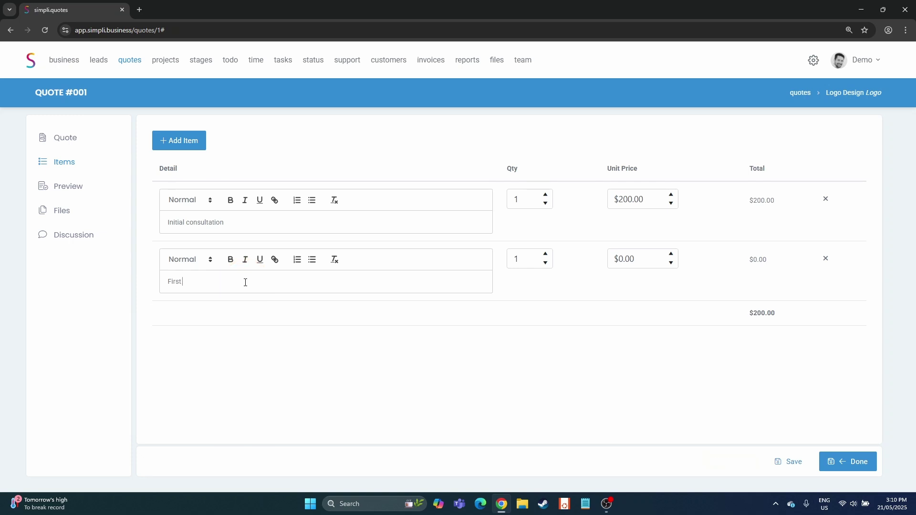
{"action": "type", "text": " Draft of Logo"}
{"action": "left_click", "coordinate": [642, 259]}
{"action": "type", "text": "300"}
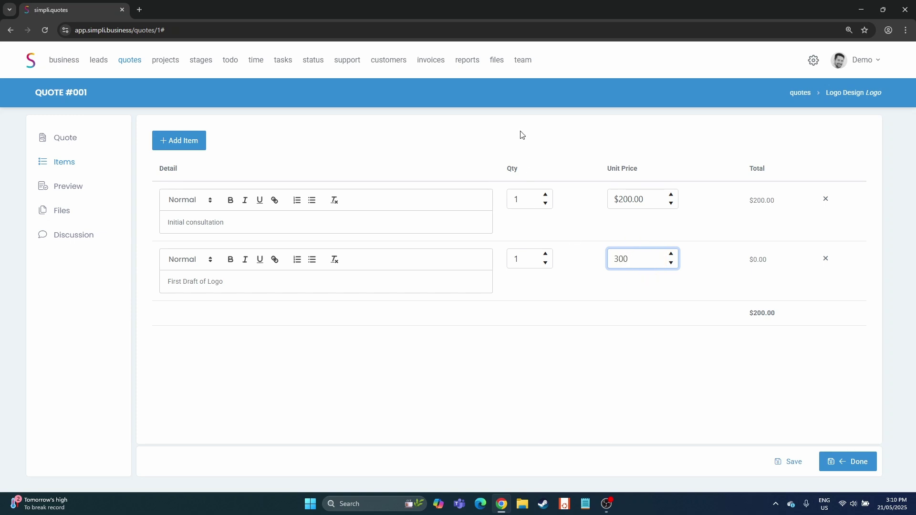
Add a third line item, Second draft, priced at $150
{"action": "left_click", "coordinate": [173, 140]}
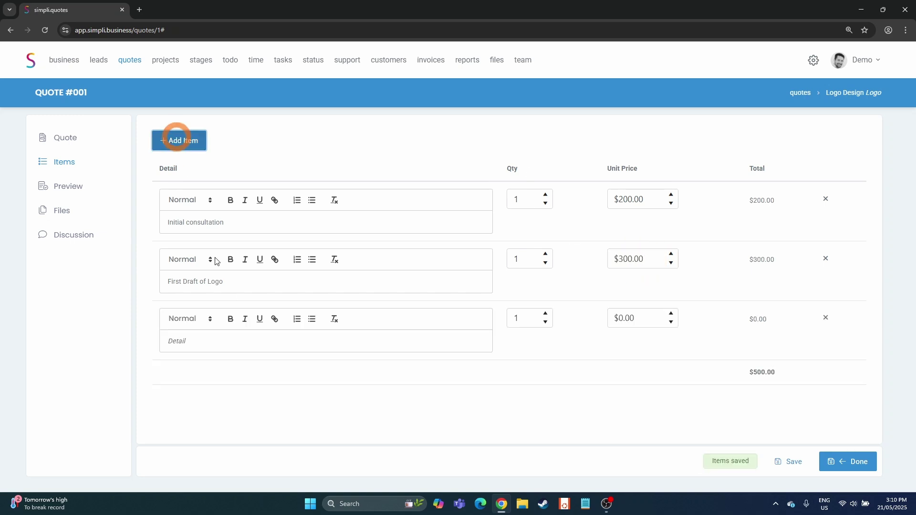
{"action": "left_click", "coordinate": [246, 335]}
{"action": "type", "text": "Second draft"}
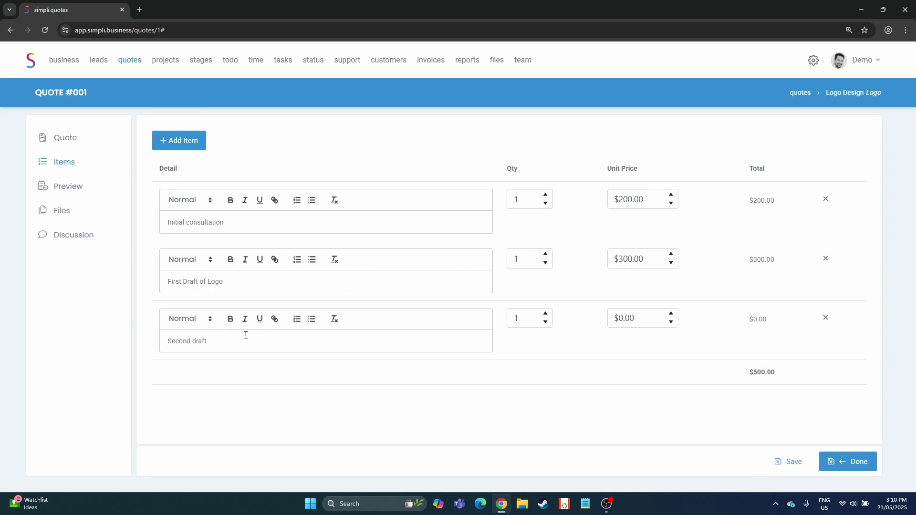
{"action": "left_click", "coordinate": [646, 324]}
{"action": "type", "text": "1"}
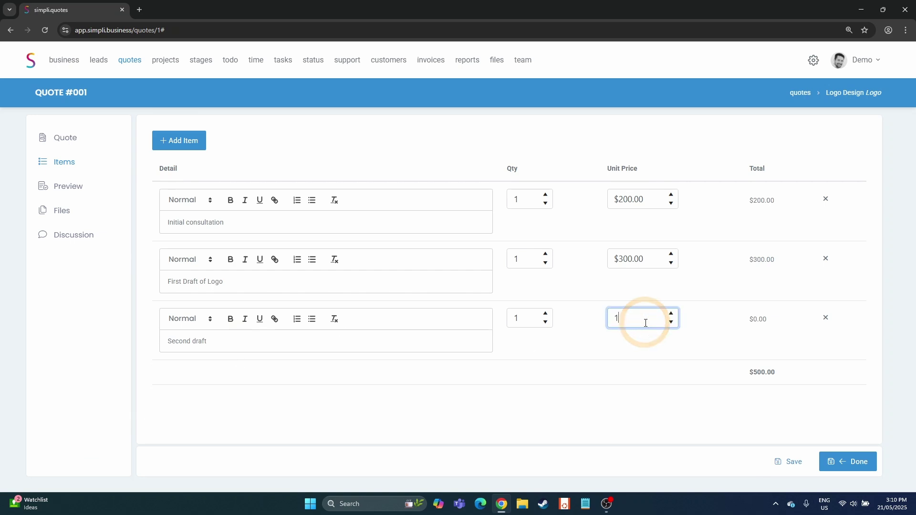
{"action": "type", "text": "50"}
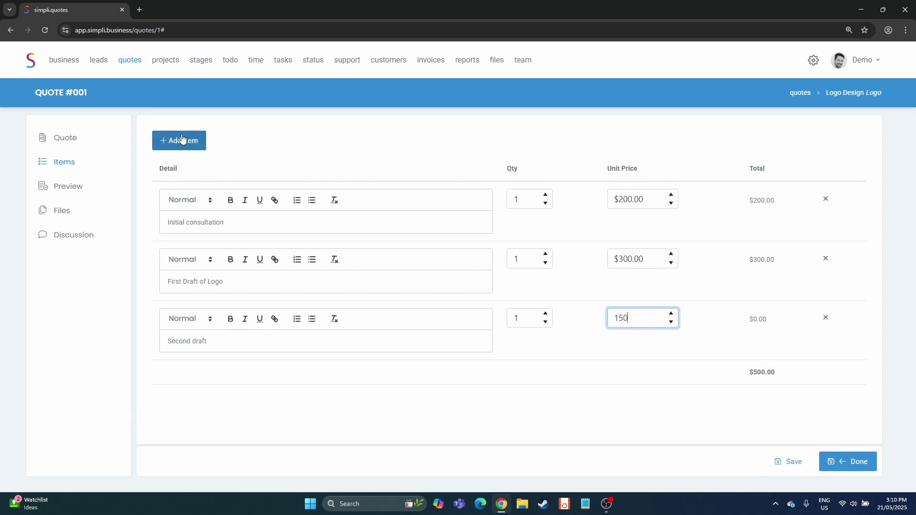
Add a fourth item, Provide final logo, at $150 and save the $800.00 total
{"action": "left_click", "coordinate": [180, 140]}
{"action": "left_click", "coordinate": [213, 404]}
{"action": "type", "text": "Pro"}
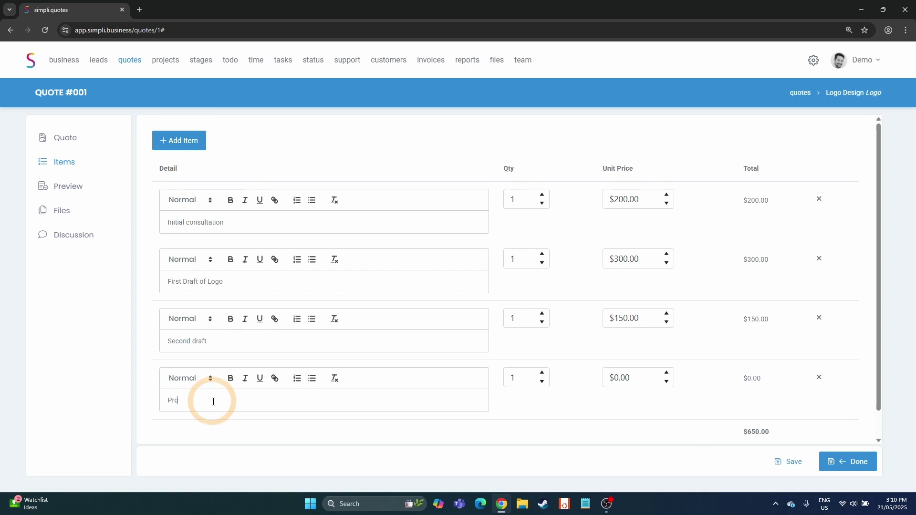
{"action": "type", "text": "vide final logo"}
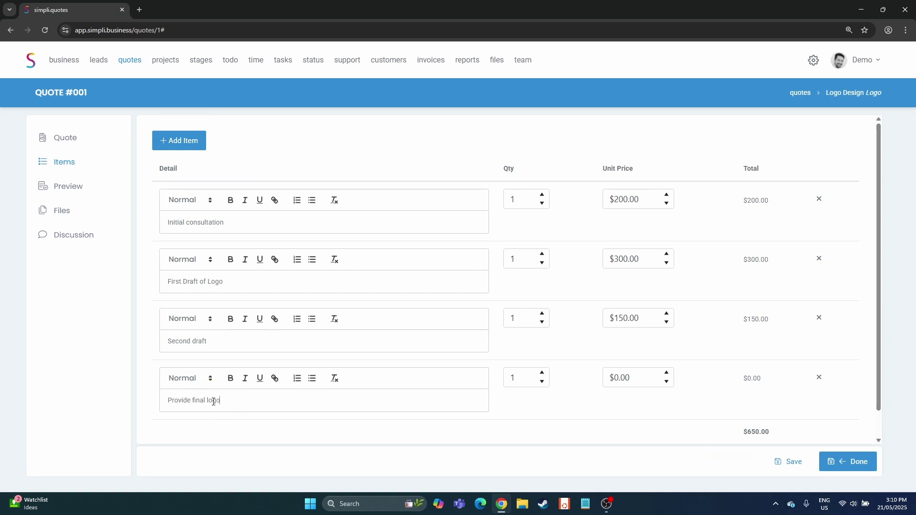
{"action": "left_click", "coordinate": [641, 376]}
{"action": "type", "text": "150"}
{"action": "left_click", "coordinate": [627, 417]}
{"action": "left_click", "coordinate": [786, 463]}
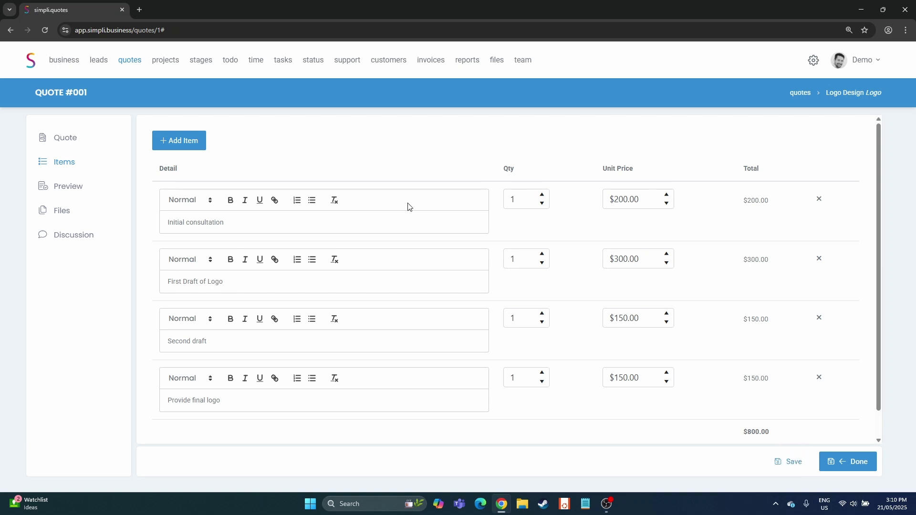
{"action": "left_click", "coordinate": [277, 223]}
Add the bullet '1 hr on site consultation' under a bolded Initial consultation and save
{"action": "key", "text": "Return"}
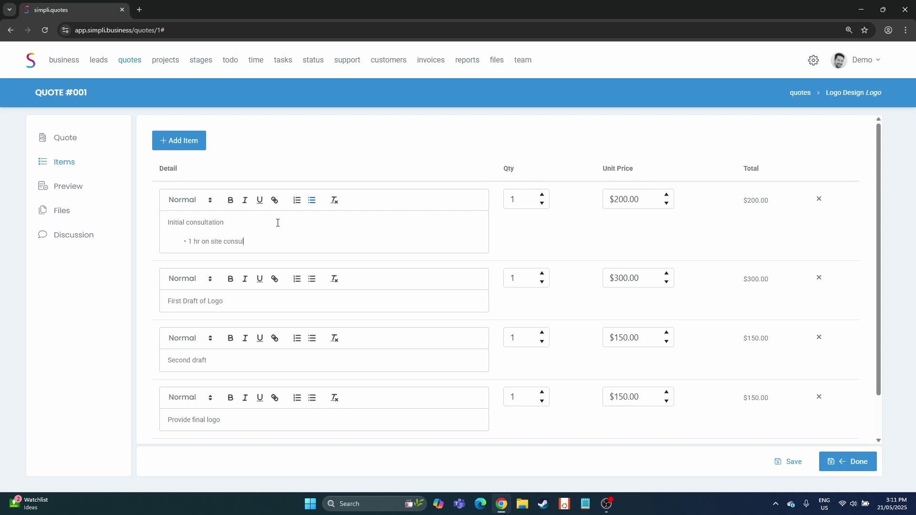
{"action": "left_click_drag", "start_coordinate": [215, 221], "coordinate": [167, 219]}
{"action": "left_click", "coordinate": [237, 220]}
{"action": "left_click_drag", "start_coordinate": [237, 219], "coordinate": [164, 223]}
{"action": "left_click", "coordinate": [231, 200]}
{"action": "left_click", "coordinate": [785, 461]}
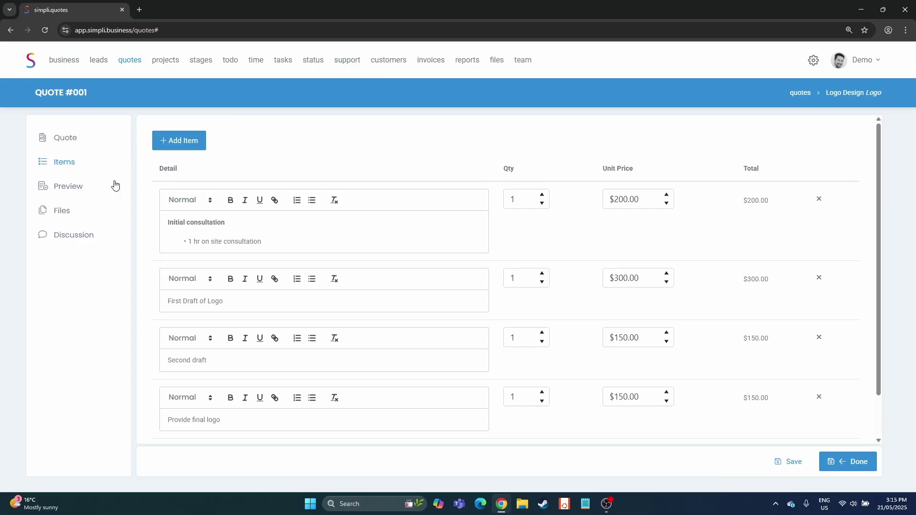
{"action": "left_click", "coordinate": [69, 188]}
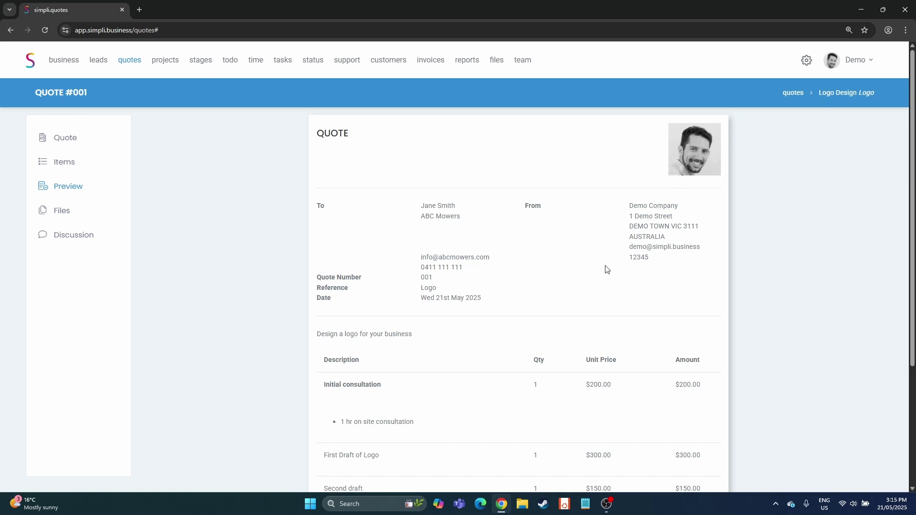
Scroll through the quote preview to check the four items, $800.00 total and 'Valid for 30 days' note
{"action": "scroll", "coordinate": [594, 281], "scroll_direction": "down", "scroll_amount": 3}
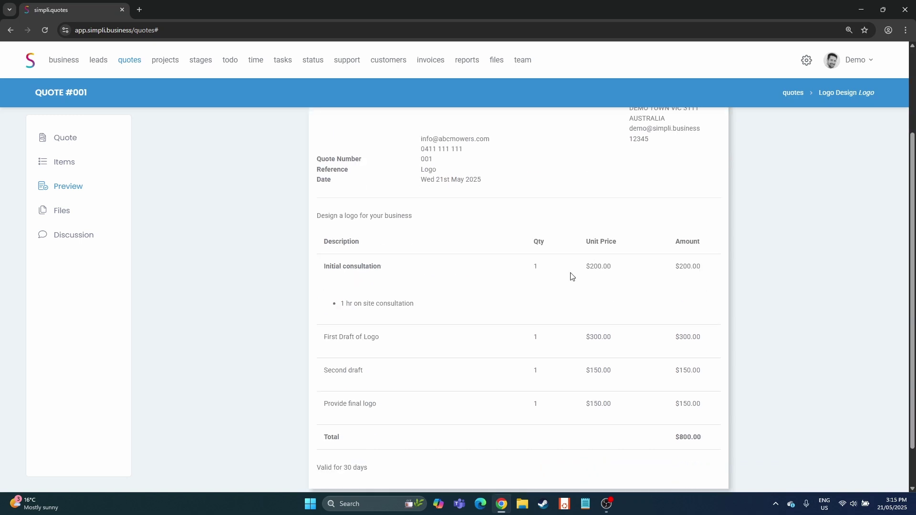
{"action": "left_click_drag", "start_coordinate": [318, 215], "coordinate": [413, 215]}
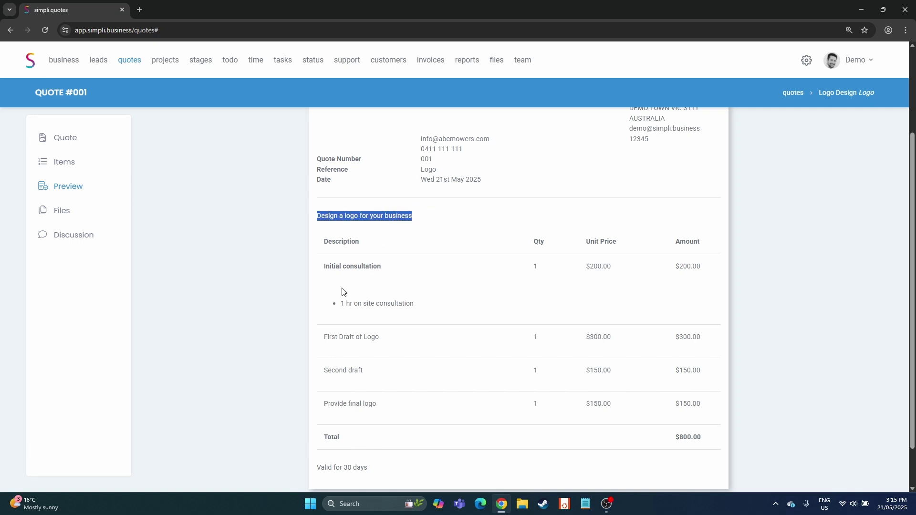
{"action": "scroll", "coordinate": [422, 306], "scroll_direction": "down", "scroll_amount": 2}
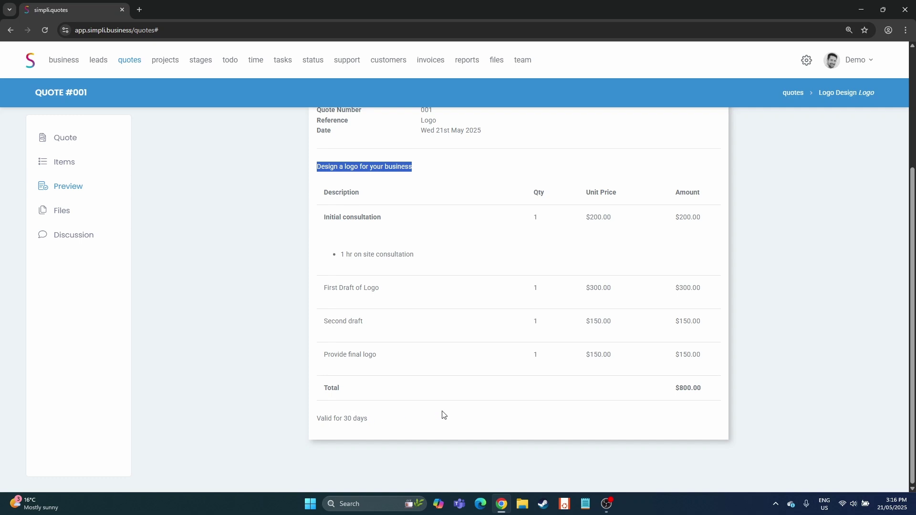
{"action": "scroll", "coordinate": [233, 313], "scroll_direction": "up", "scroll_amount": 2}
{"action": "left_click", "coordinate": [228, 305]}
{"action": "scroll", "coordinate": [372, 297], "scroll_direction": "up", "scroll_amount": 1}
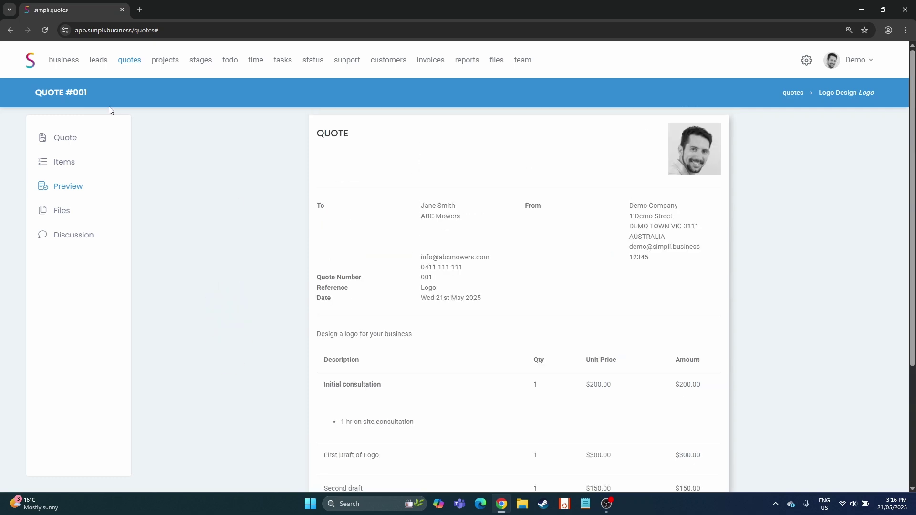
Approve quote #001 from the Actions menu, confirming the change from Draft to Approved
{"action": "left_click", "coordinate": [71, 141]}
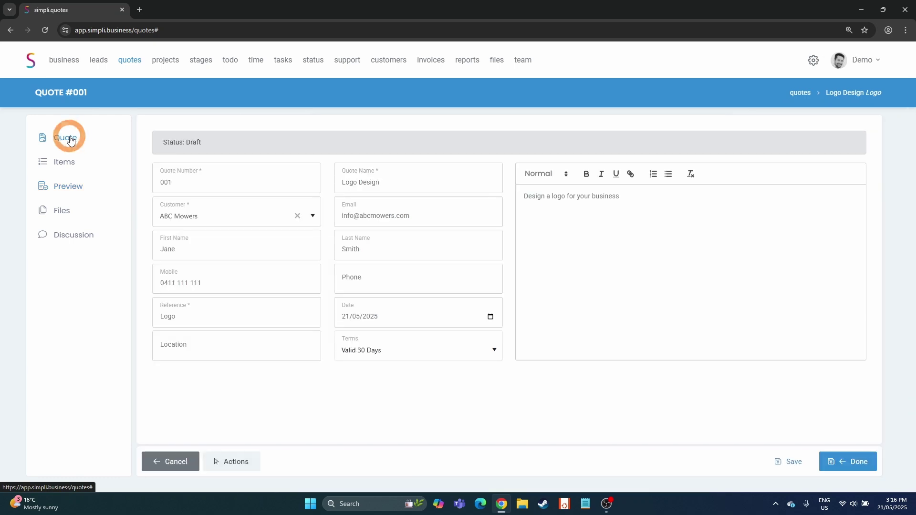
{"action": "left_click", "coordinate": [234, 462]}
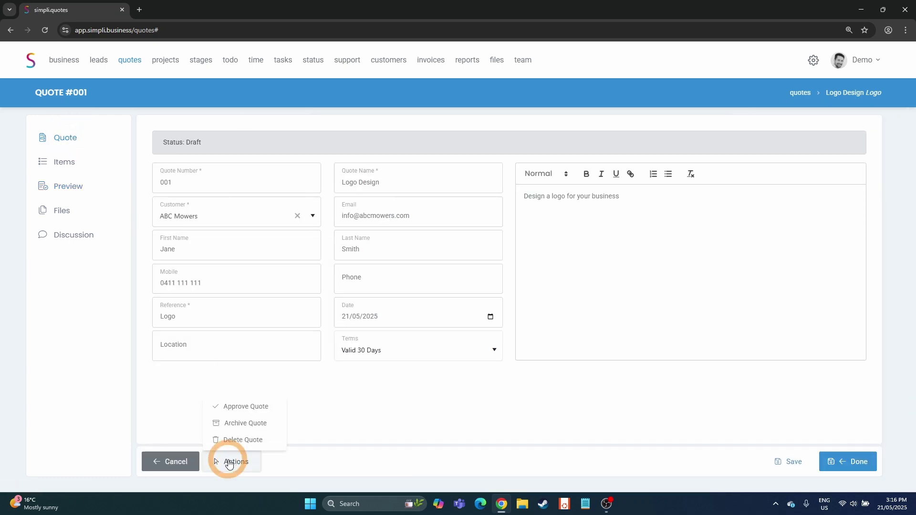
{"action": "left_click", "coordinate": [244, 408]}
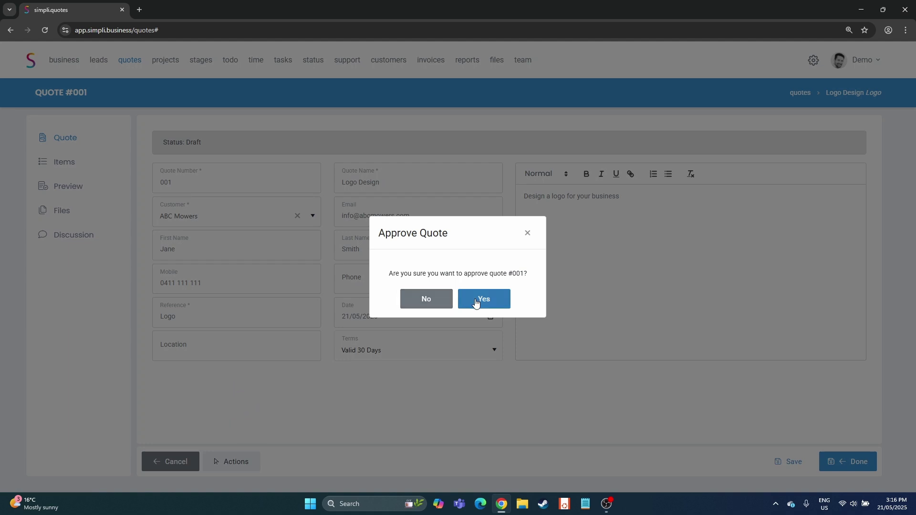
{"action": "left_click", "coordinate": [474, 298]}
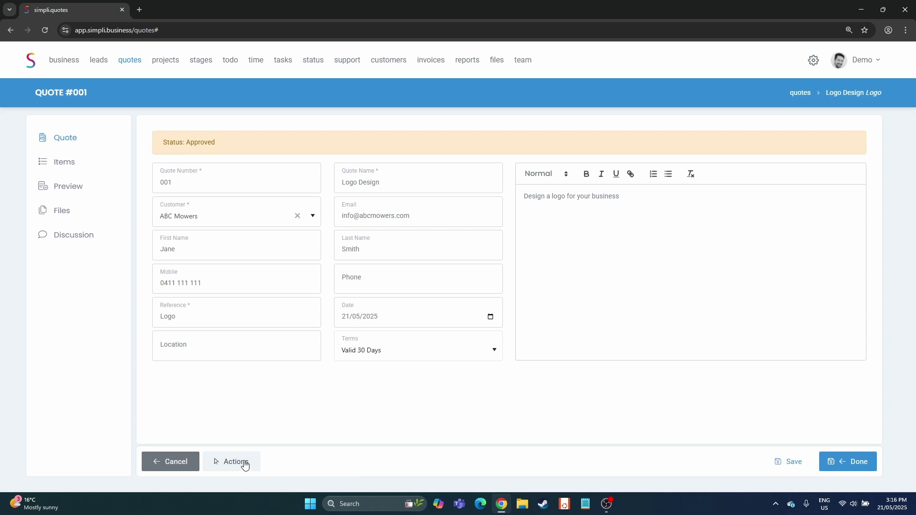
{"action": "left_click", "coordinate": [242, 461]}
E-mail quote #001 to a test recipient address instead of the client's, marking it Sent
{"action": "left_click", "coordinate": [243, 406]}
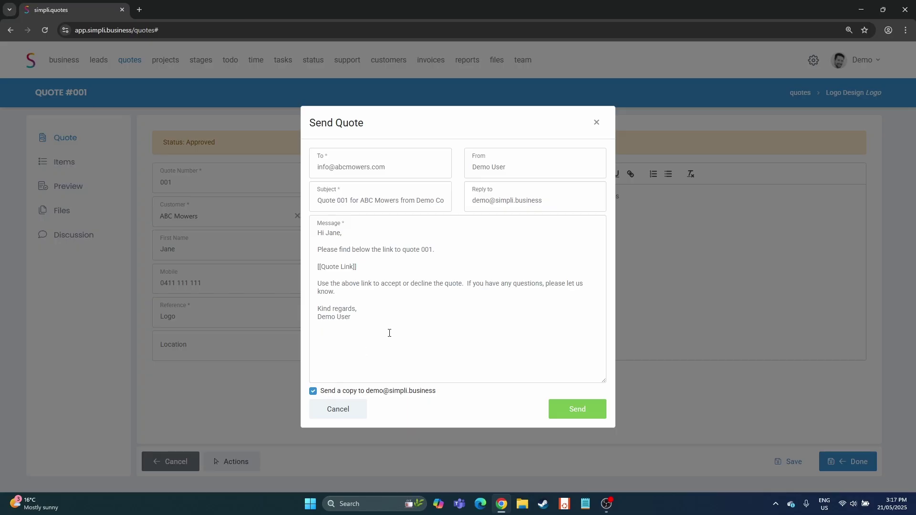
{"action": "left_click", "coordinate": [582, 414]}
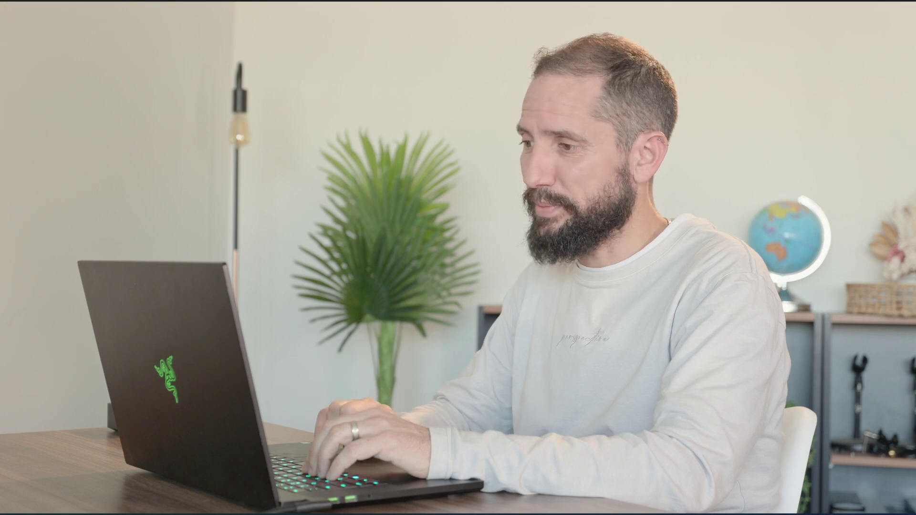
{"action": "triple_click", "coordinate": [311, 164]}
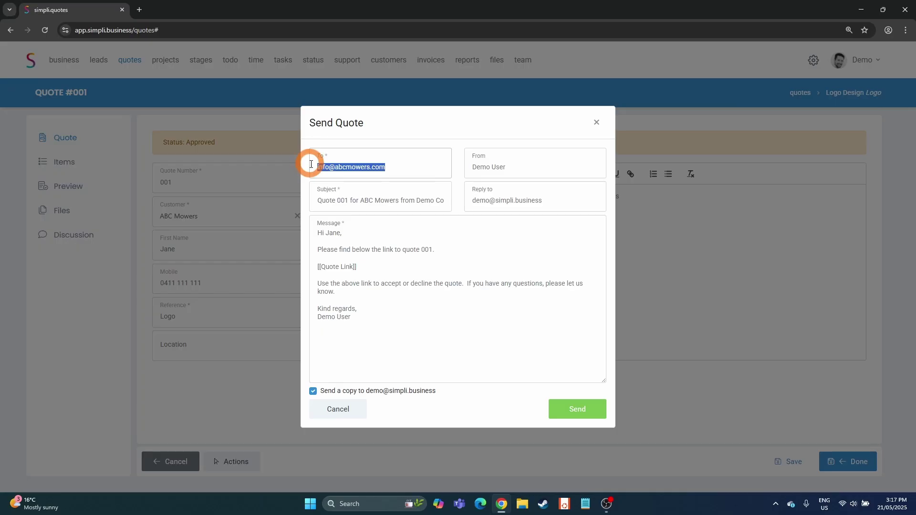
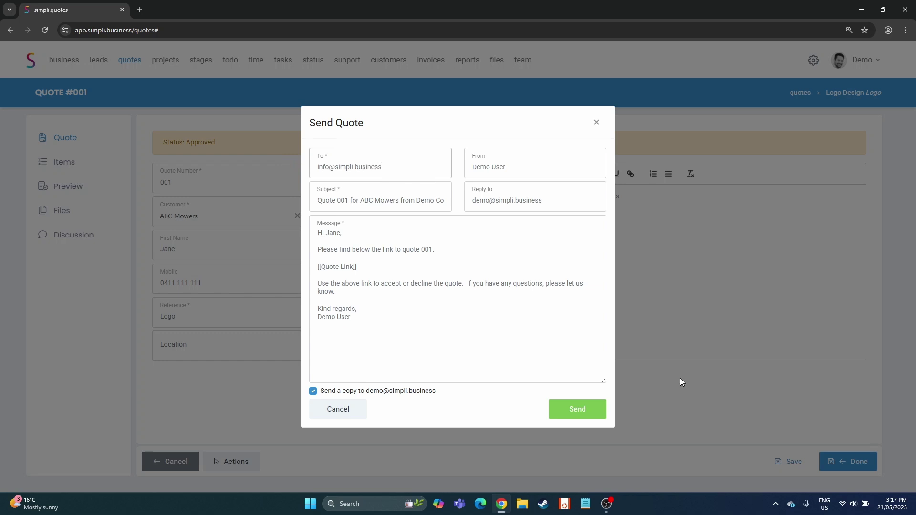
{"action": "left_click", "coordinate": [562, 405]}
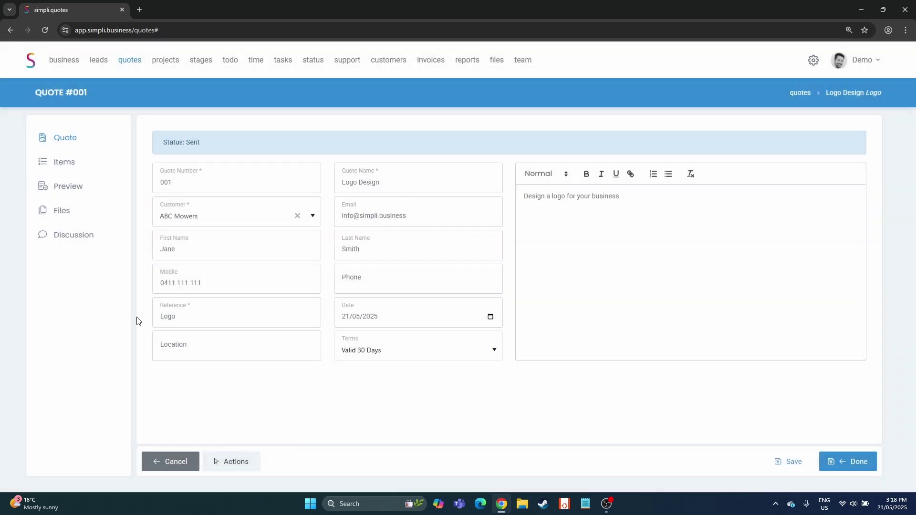
Return to the quotes list in Simpli, leaving Quote 001 for ABC Mowers
{"action": "left_click", "coordinate": [132, 65]}
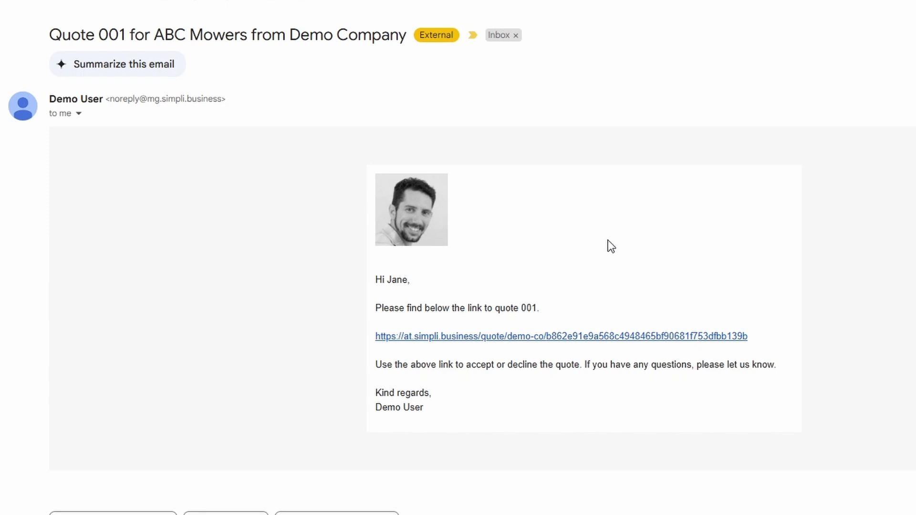
Open the client-facing Quote 001 page ($800.00, four items) from the email's quote link
{"action": "left_click", "coordinate": [602, 336]}
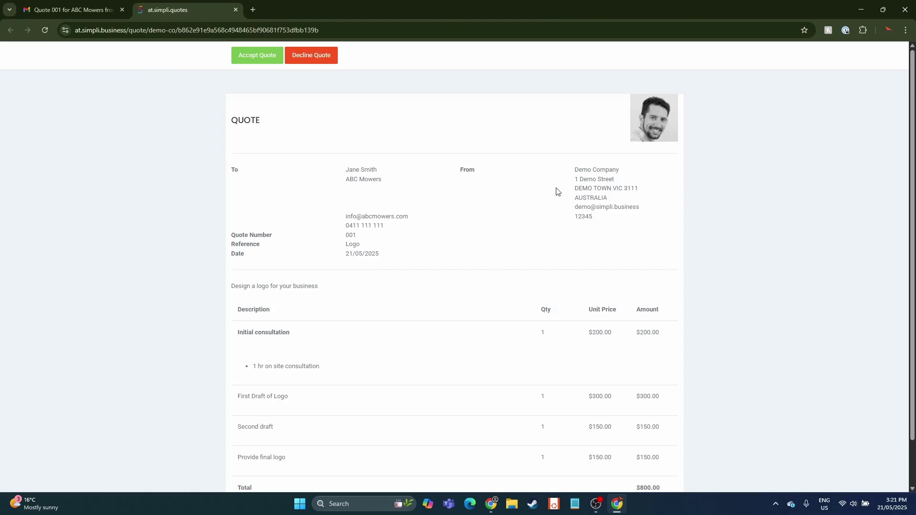
{"action": "scroll", "coordinate": [511, 241], "scroll_direction": "down", "scroll_amount": 1}
{"action": "scroll", "coordinate": [512, 242], "scroll_direction": "up", "scroll_amount": 1}
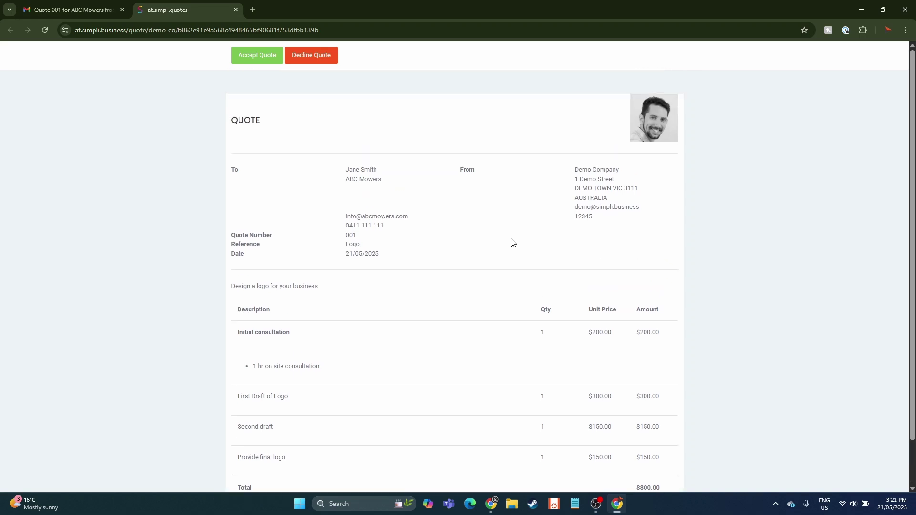